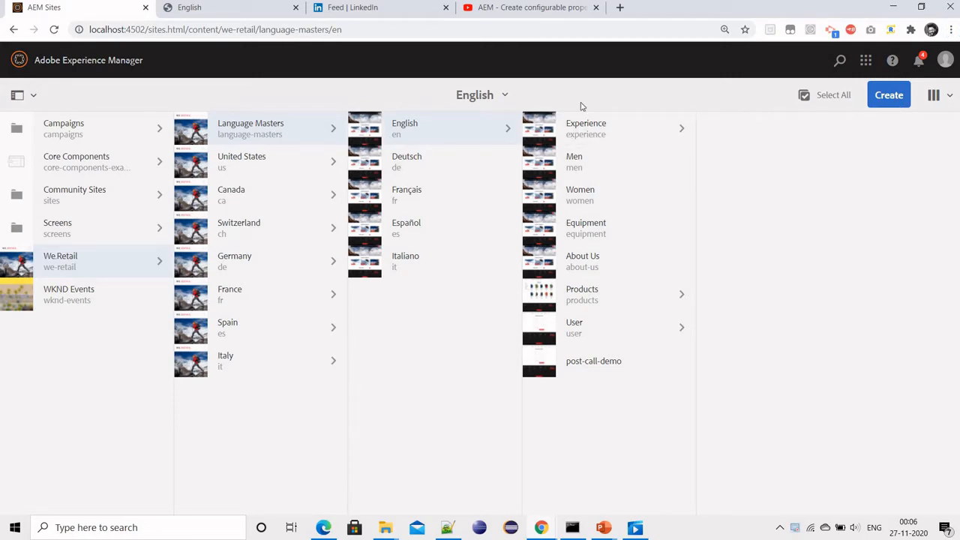
{"action": "left_click", "coordinate": [365, 133]}
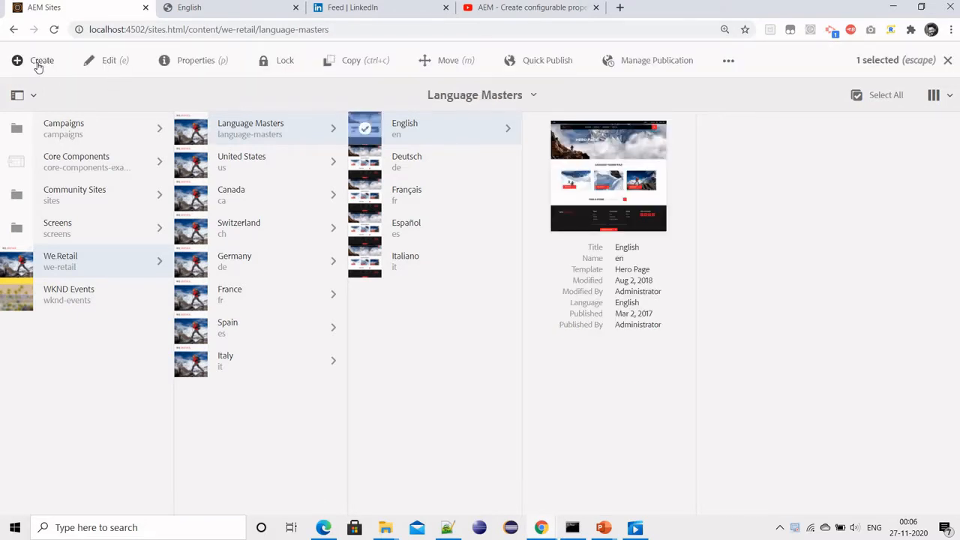
{"action": "left_click", "coordinate": [38, 62]}
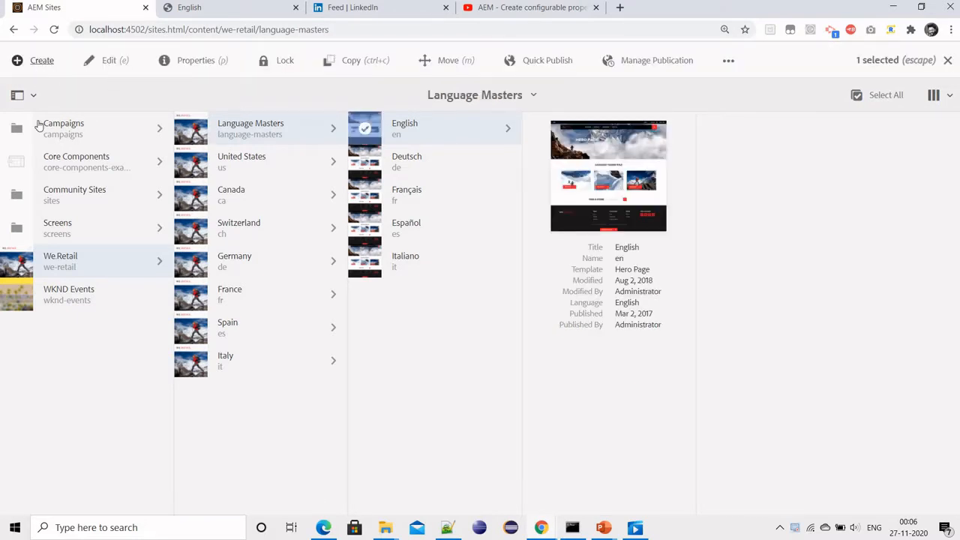
{"action": "left_click", "coordinate": [486, 137]}
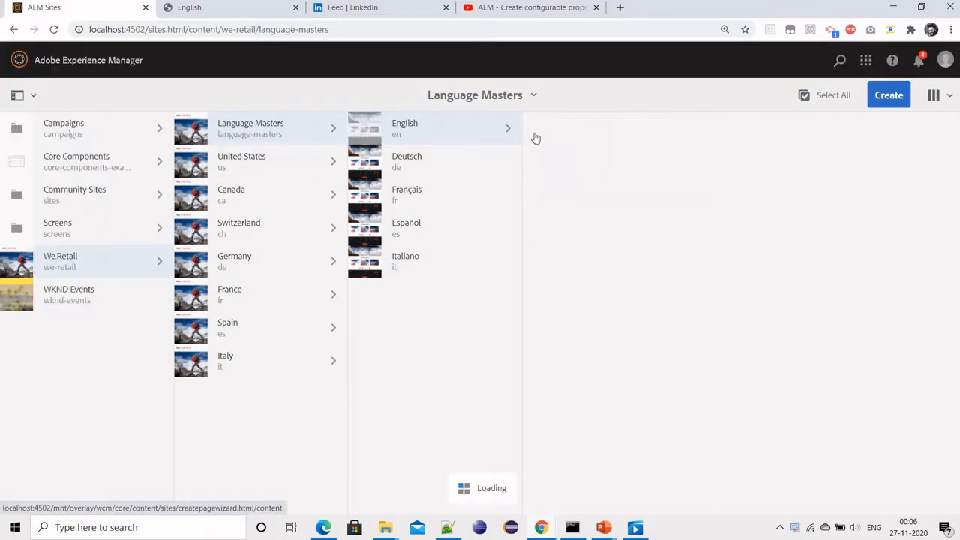
- Start a new page under the We.Retail English language master using the Content Page template
{"action": "left_click", "coordinate": [889, 96]}
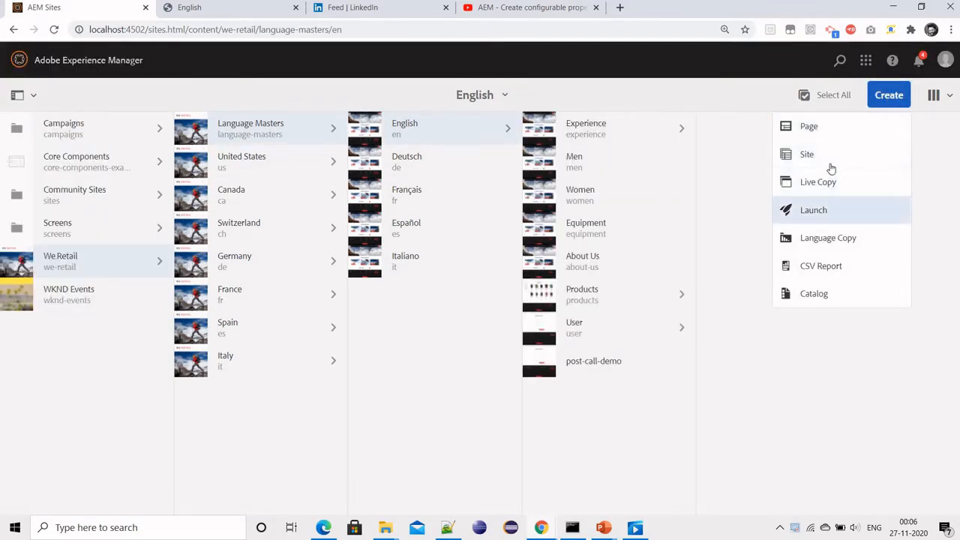
{"action": "left_click", "coordinate": [815, 133]}
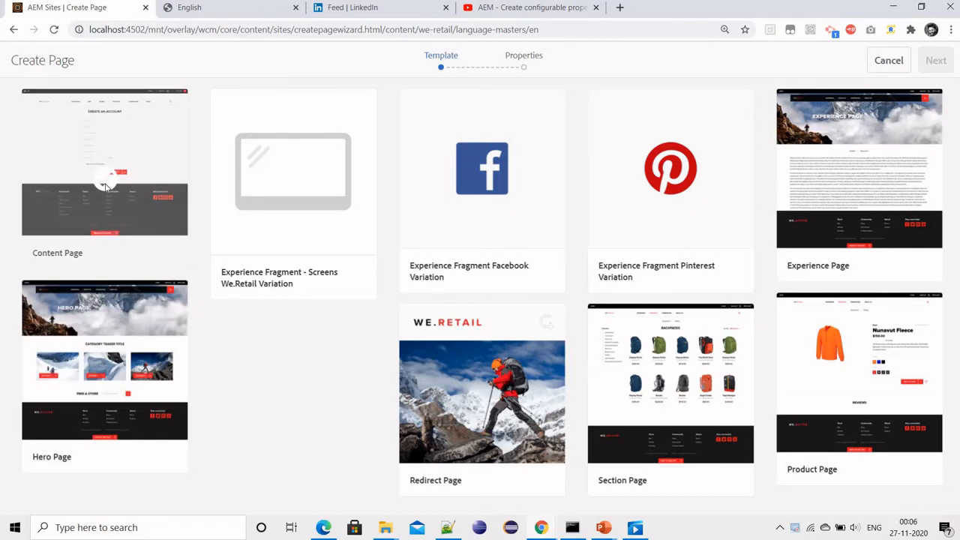
{"action": "left_click", "coordinate": [106, 187]}
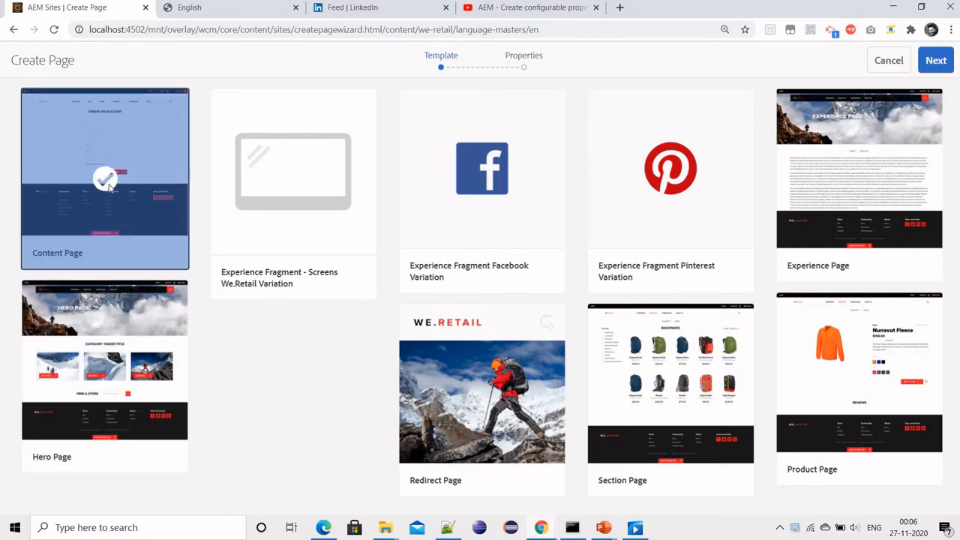
{"action": "left_click", "coordinate": [934, 62]}
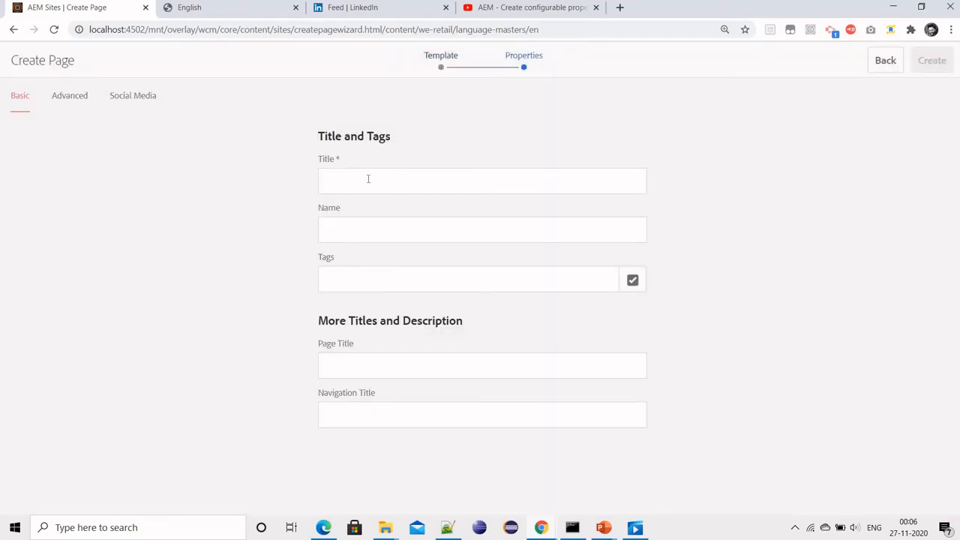
- Set both the page title and name to firstaempage, then create the page and open it for editing
{"action": "left_click", "coordinate": [368, 178]}
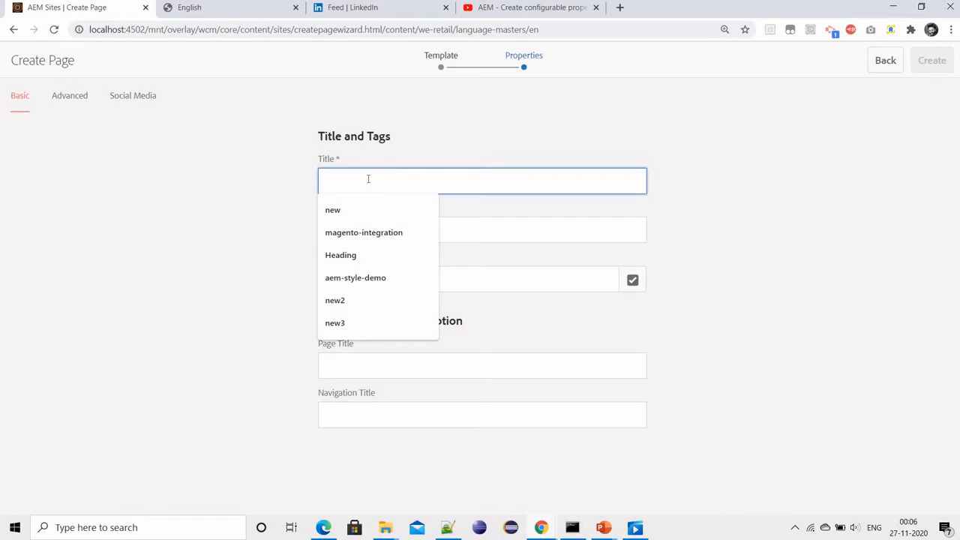
{"action": "key", "text": "Escape"}
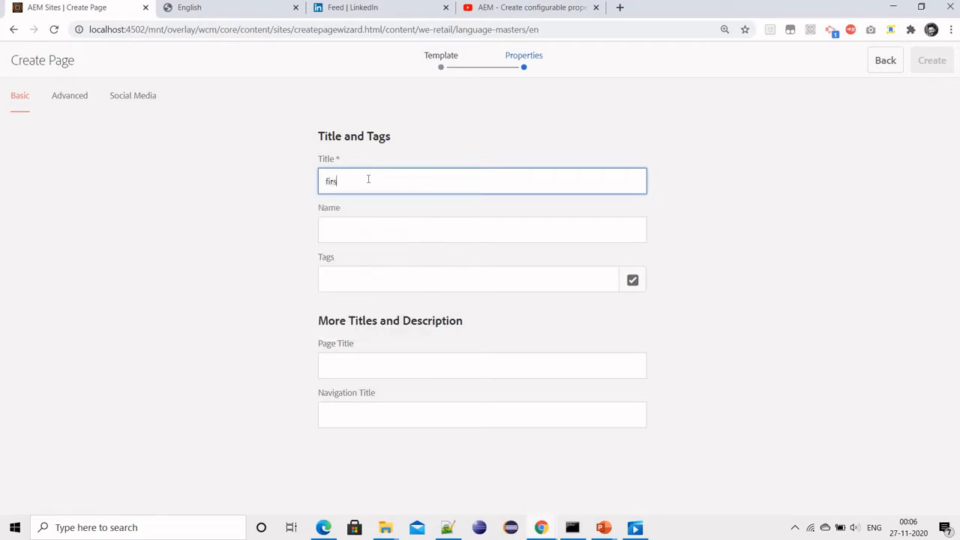
{"action": "type", "text": "firstaempage"}
{"action": "double_click", "coordinate": [353, 192]}
{"action": "key", "text": "ctrl+c"}
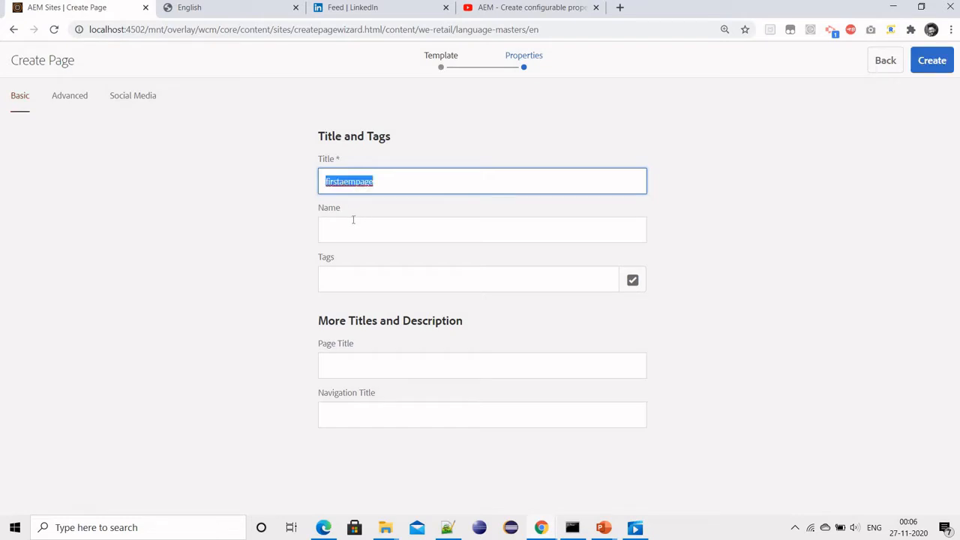
{"action": "left_click", "coordinate": [353, 219]}
{"action": "key", "text": "ctrl+v"}
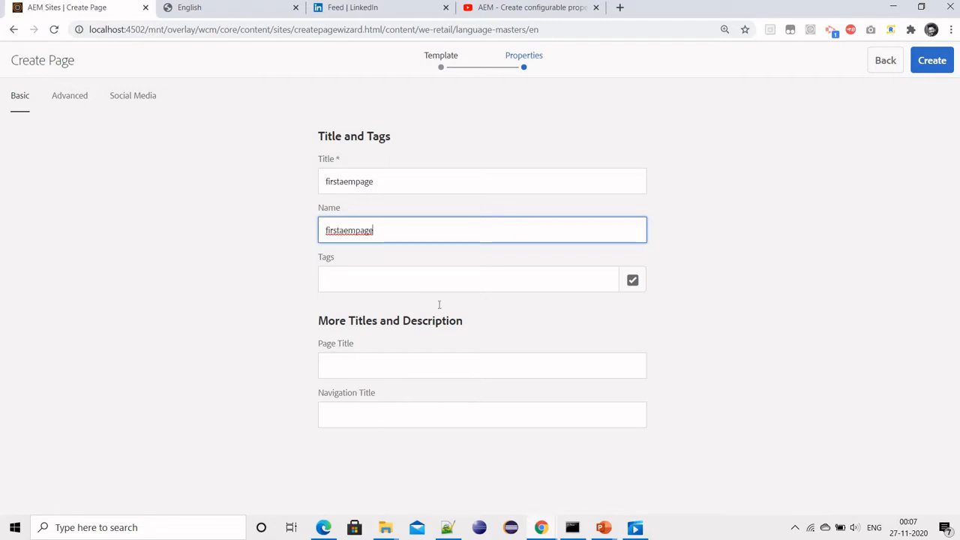
{"action": "left_click", "coordinate": [935, 64]}
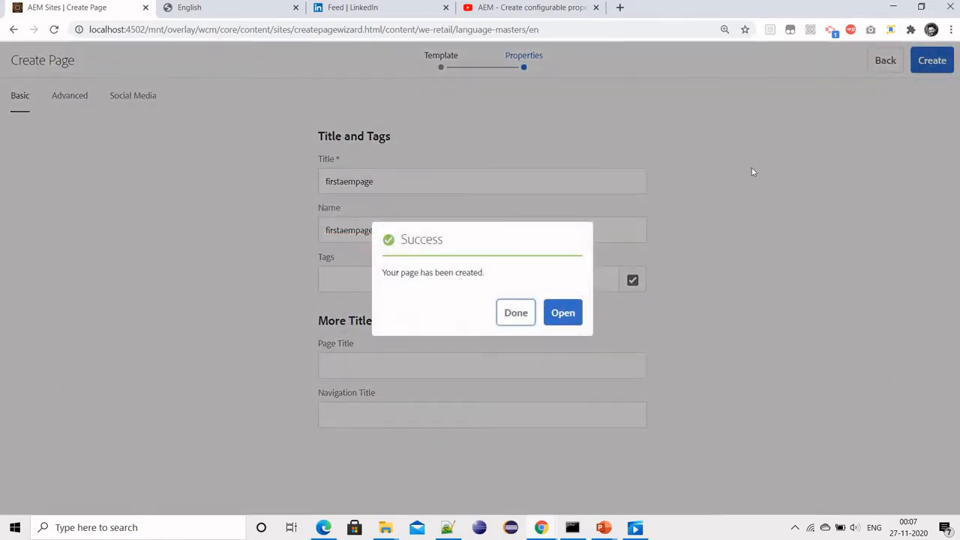
{"action": "left_click", "coordinate": [555, 315]}
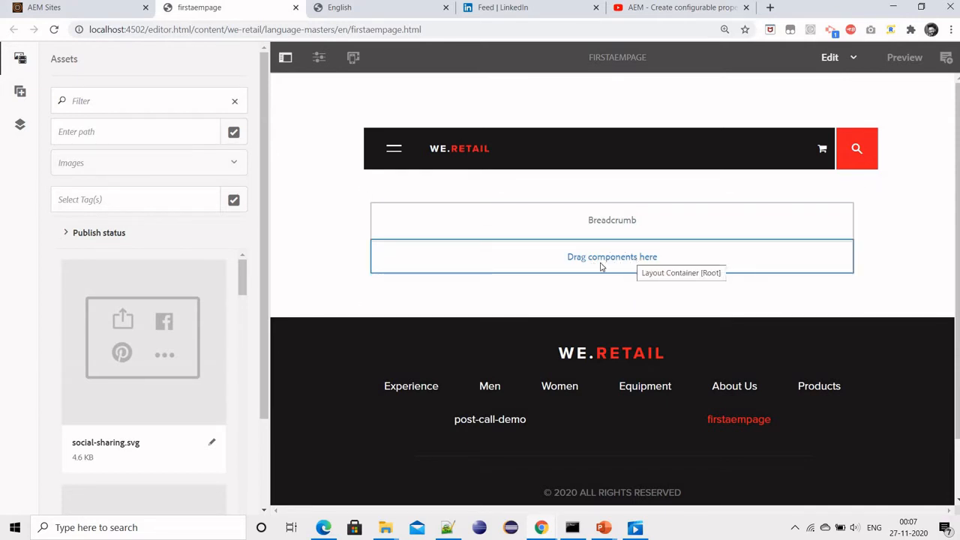
- Insert the We.Retail Text component into the page's root layout container below the breadcrumb
{"action": "double_click", "coordinate": [543, 258]}
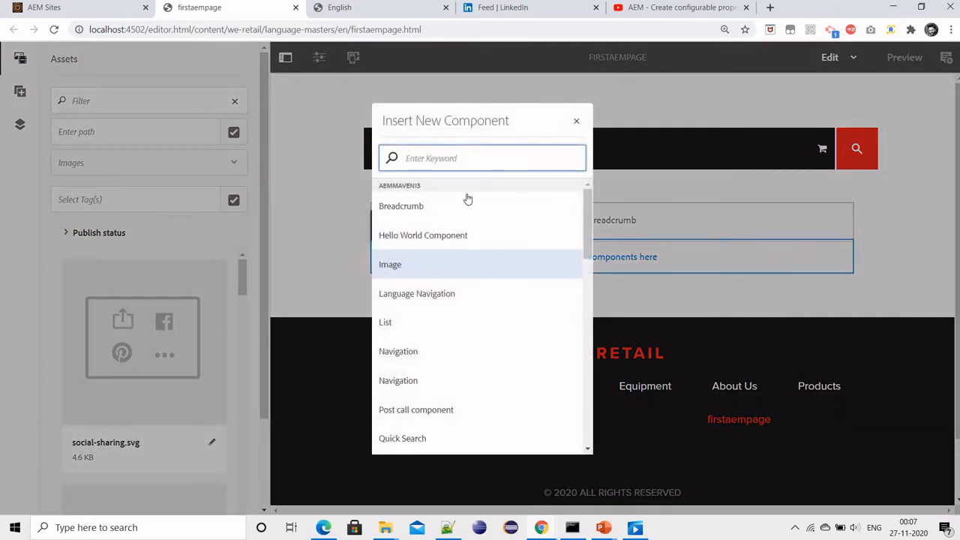
{"action": "type", "text": "text"}
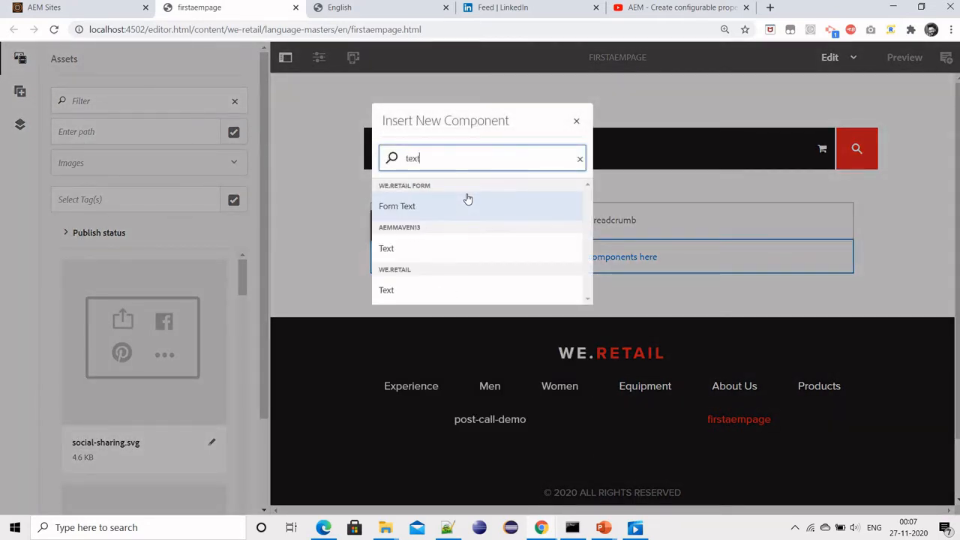
{"action": "left_click", "coordinate": [444, 292]}
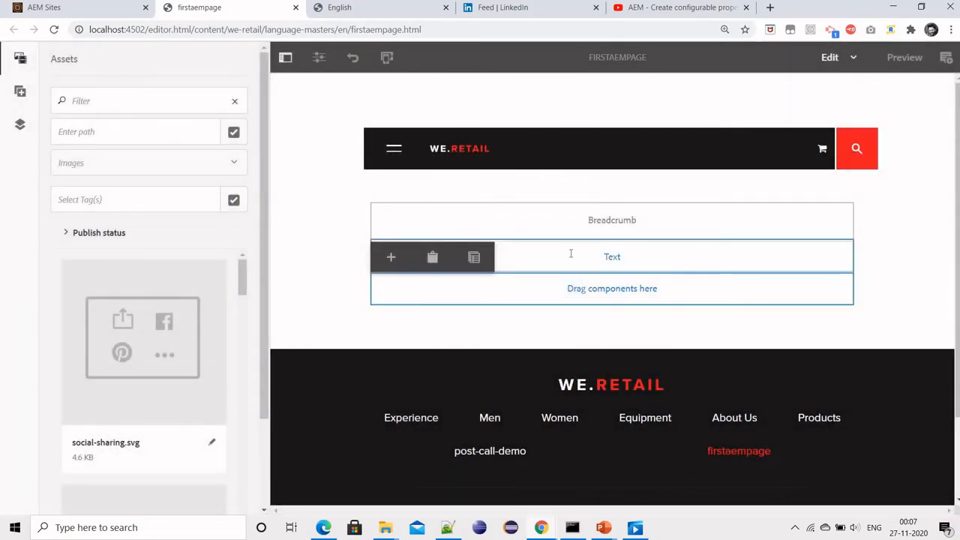
{"action": "double_click", "coordinate": [571, 254]}
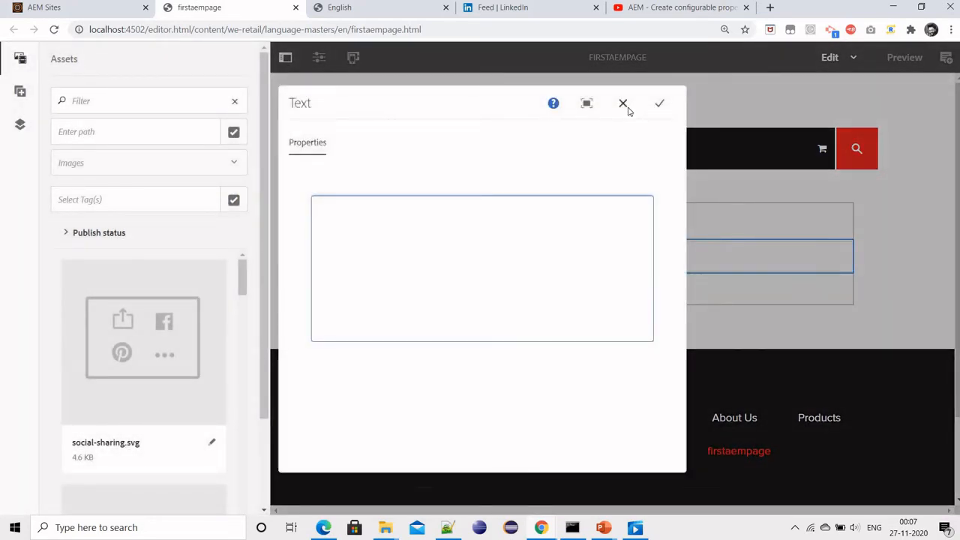
{"action": "left_click", "coordinate": [626, 106]}
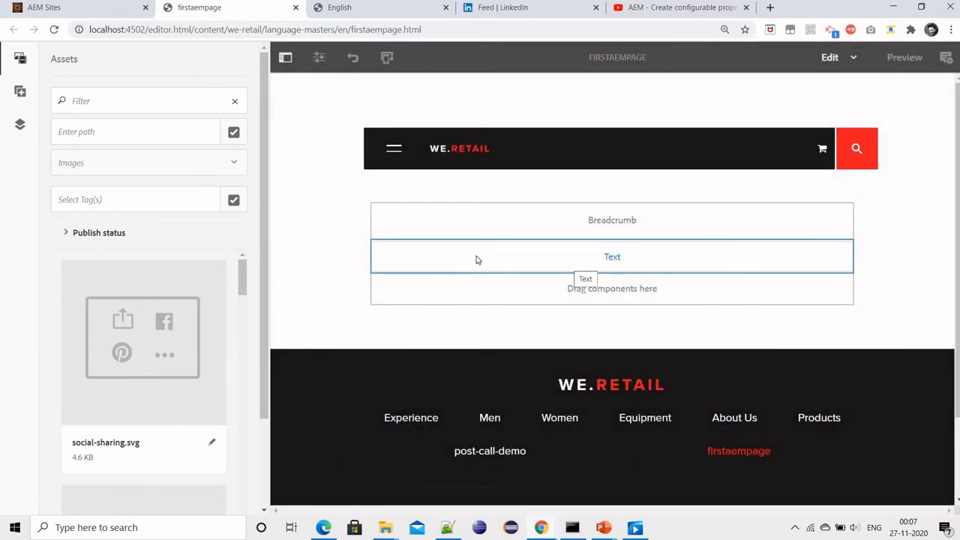
- Open the Text component's configuration and enter "This is my text component" as its content
{"action": "left_click", "coordinate": [475, 259]}
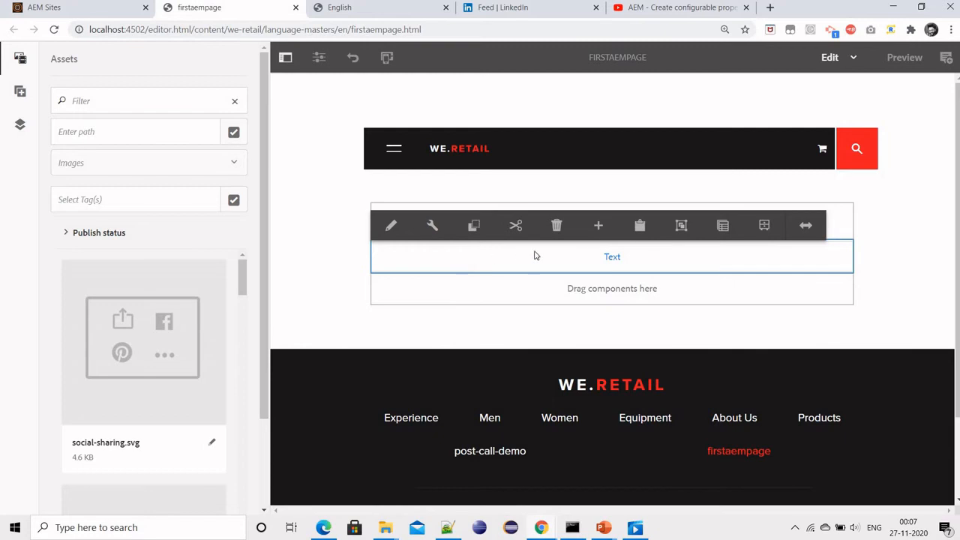
{"action": "left_click", "coordinate": [432, 225]}
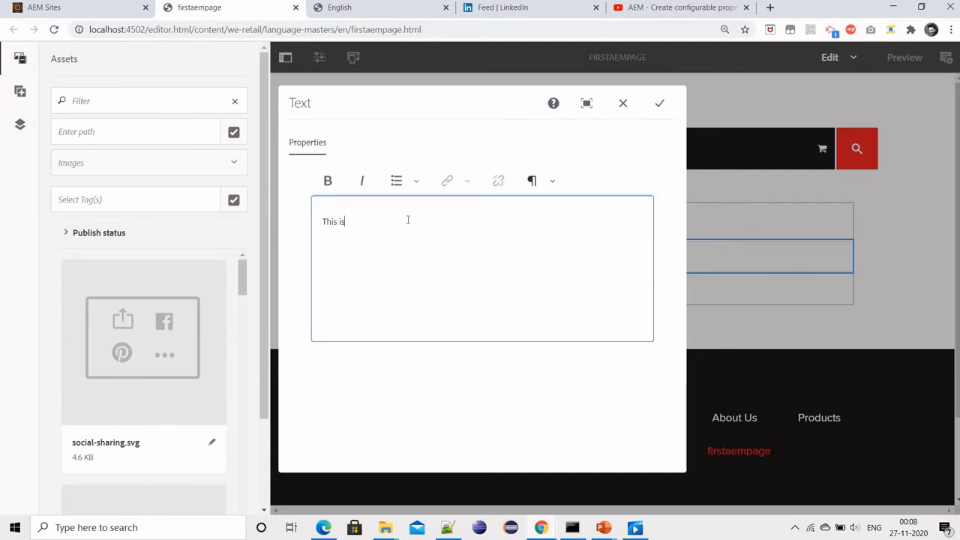
{"action": "type", "text": "This is my text component"}
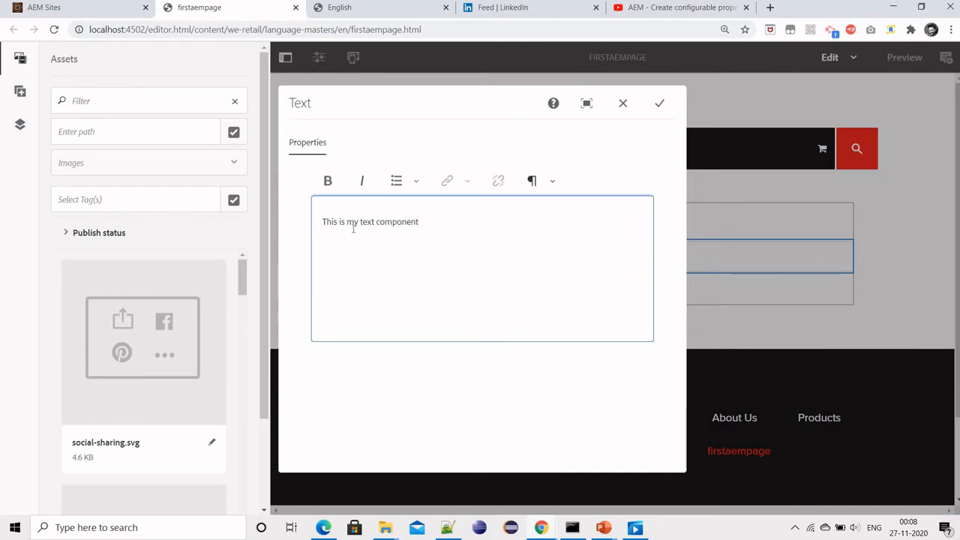
- Format the whole sentence in the Text component as bold and italic, and save the component
{"action": "double_click", "coordinate": [340, 223]}
{"action": "key", "text": "ctrl+a"}
{"action": "left_click", "coordinate": [328, 181]}
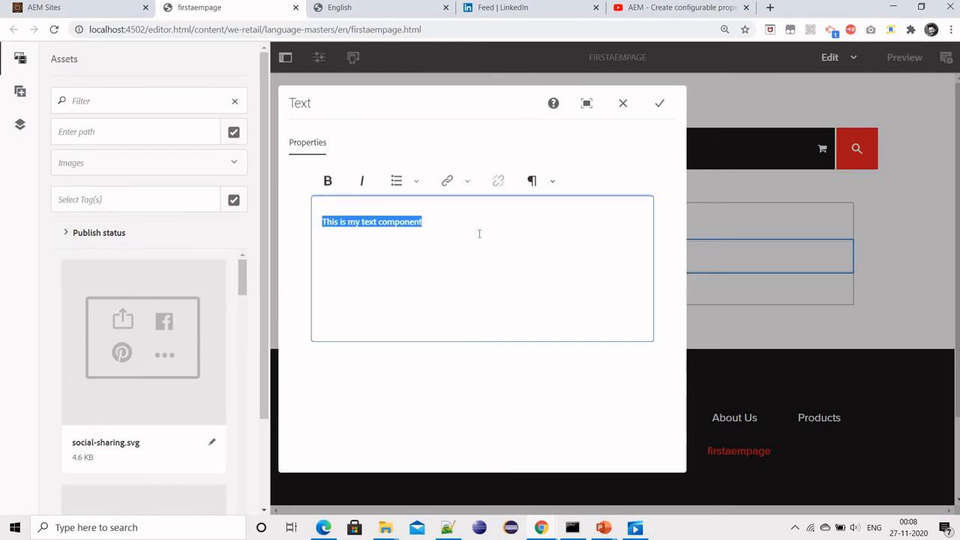
{"action": "key", "text": "ctrl+i"}
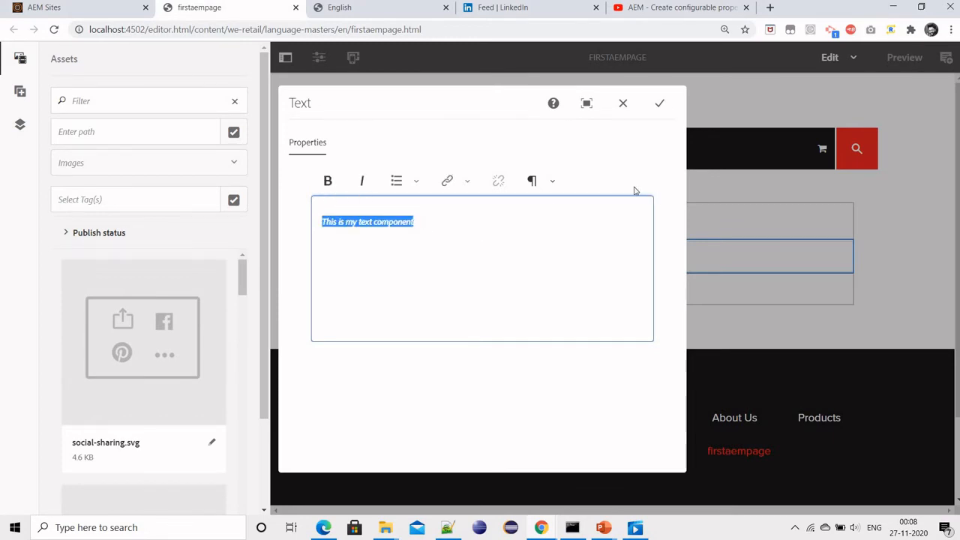
{"action": "left_click", "coordinate": [659, 105]}
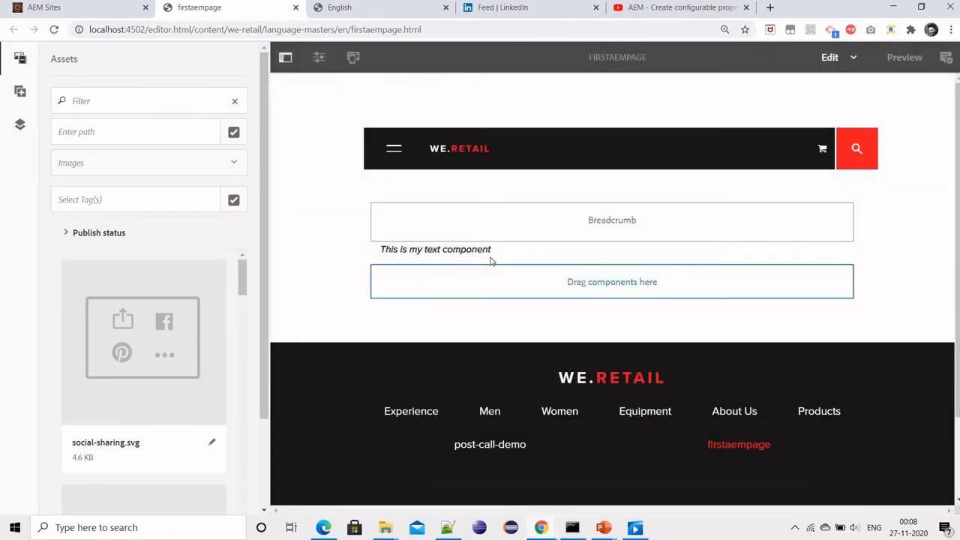
- Insert the We.Retail Image component into the layout container below the text
{"action": "double_click", "coordinate": [508, 284]}
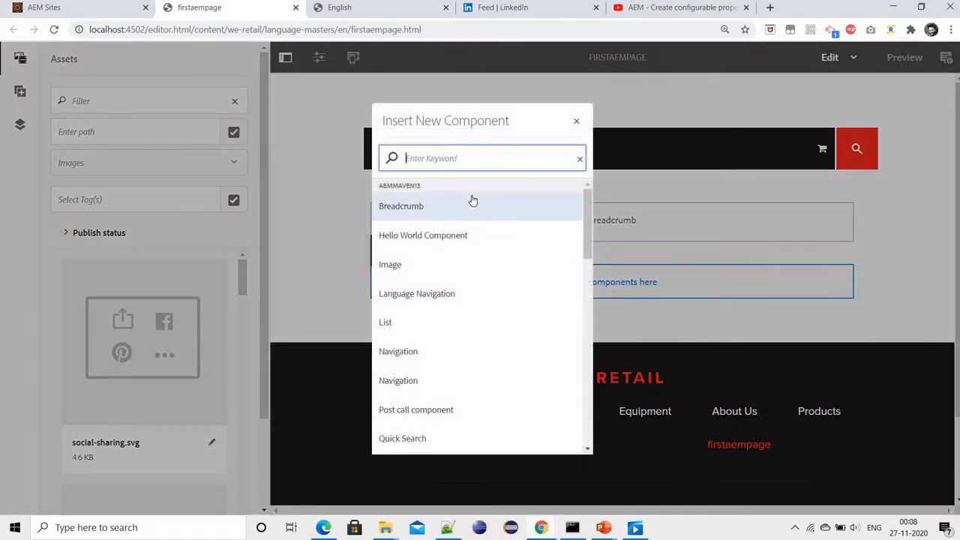
{"action": "type", "text": "image"}
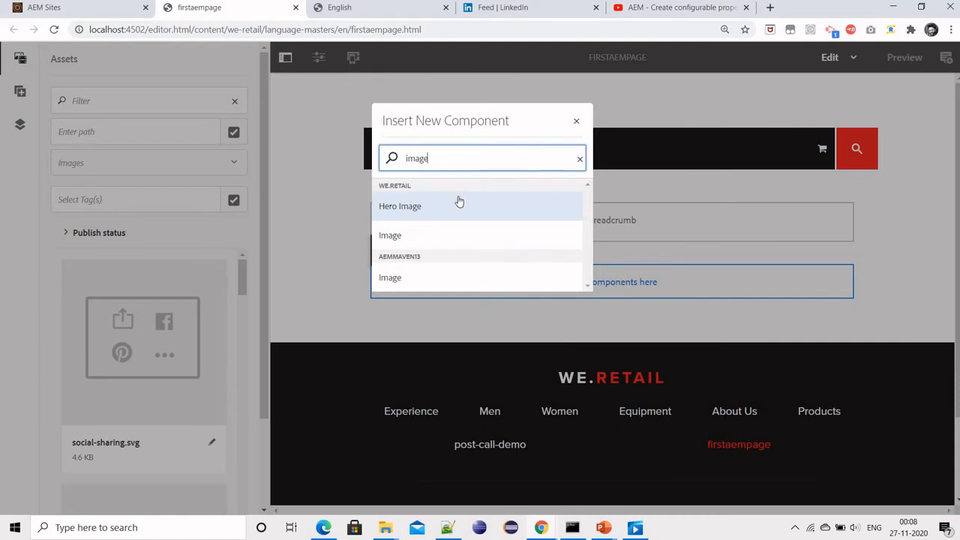
{"action": "left_click", "coordinate": [448, 238]}
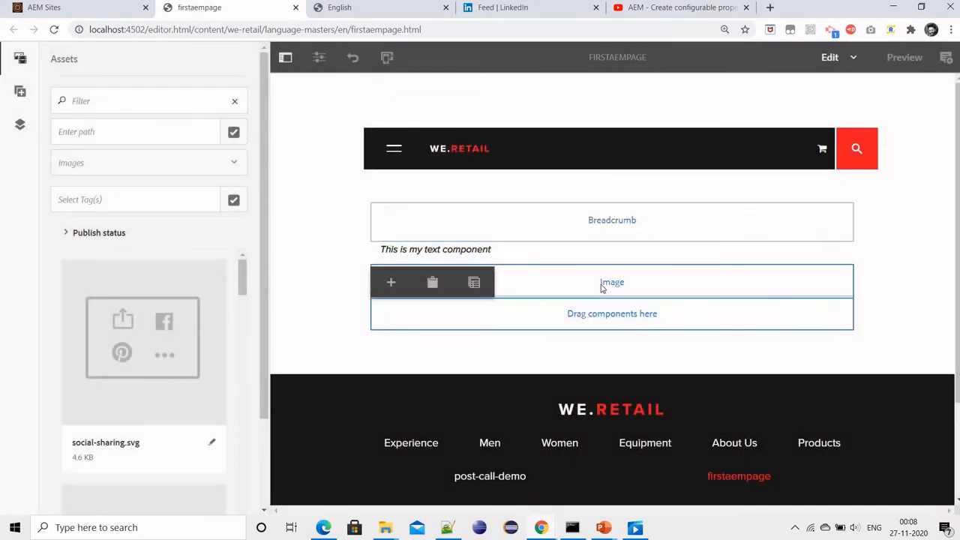
- Configure the Image component with the mountain-range.jpg asset and save it
{"action": "left_click", "coordinate": [603, 288]}
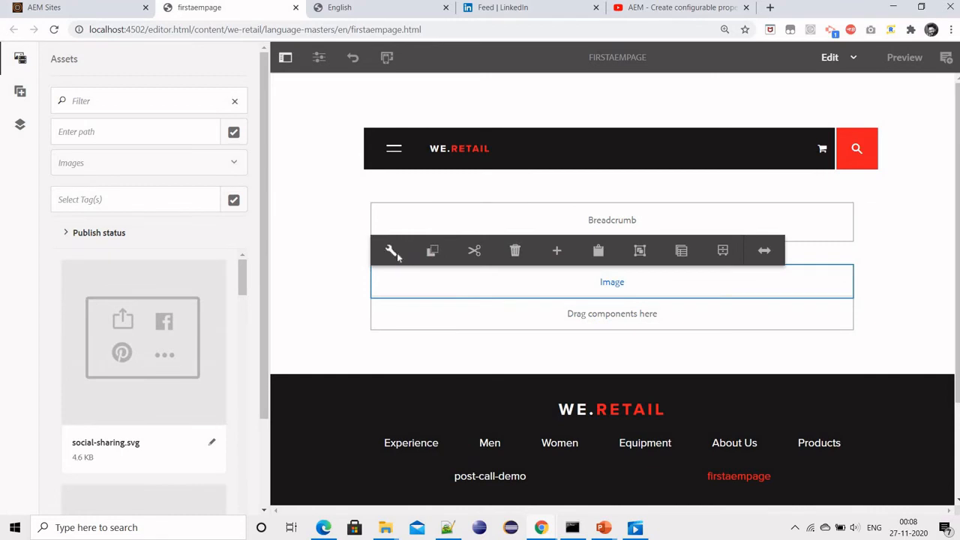
{"action": "left_click", "coordinate": [392, 251]}
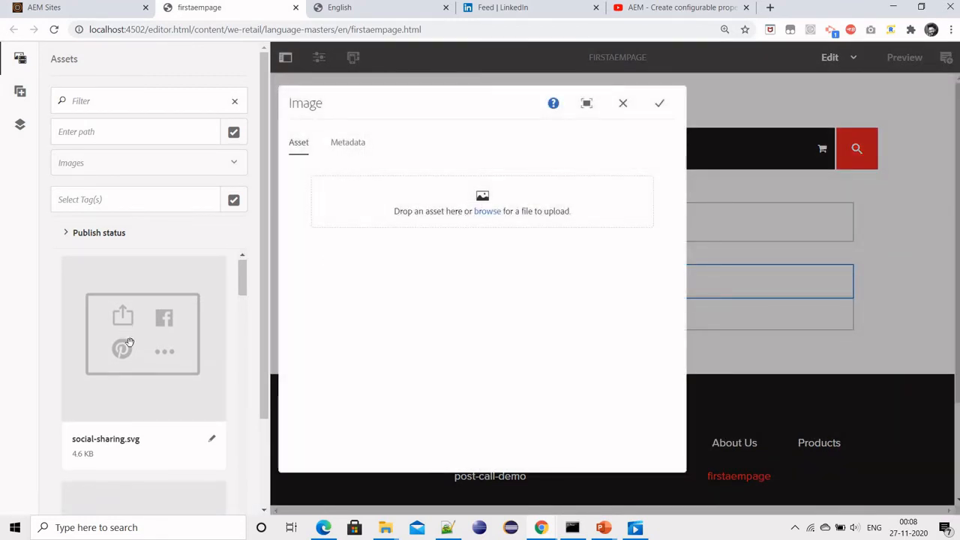
{"action": "scroll", "coordinate": [130, 342], "scroll_direction": "down", "scroll_amount": 10}
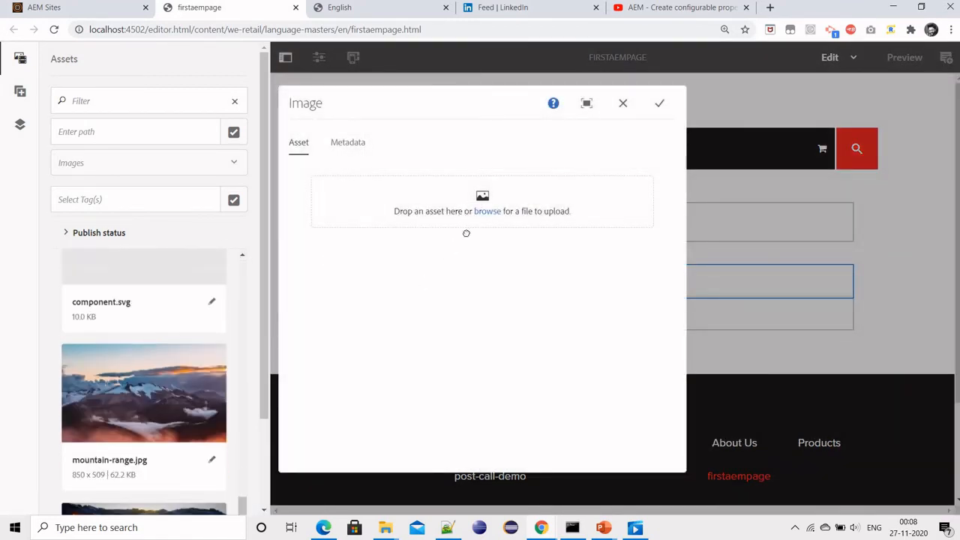
{"action": "left_click_drag", "start_coordinate": [466, 234], "coordinate": [480, 225]}
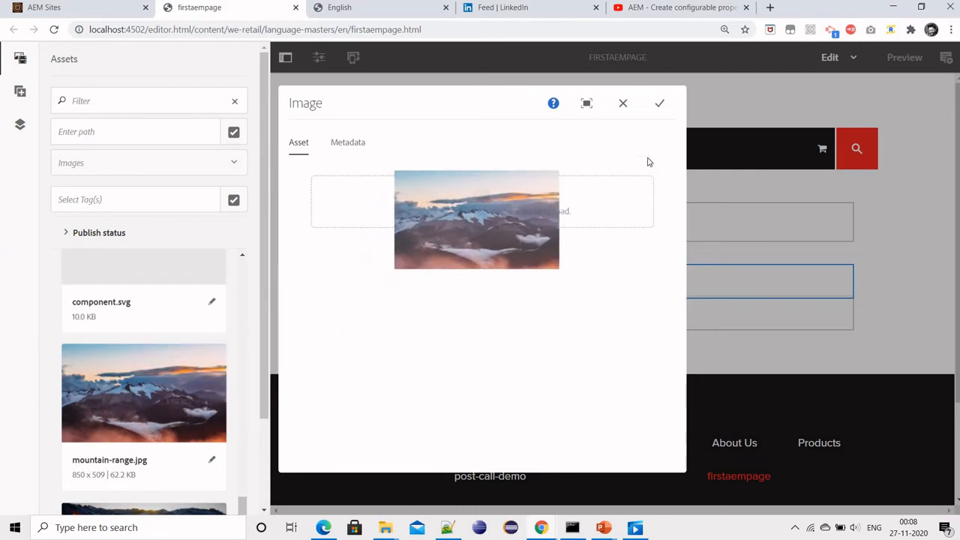
{"action": "left_click", "coordinate": [658, 110]}
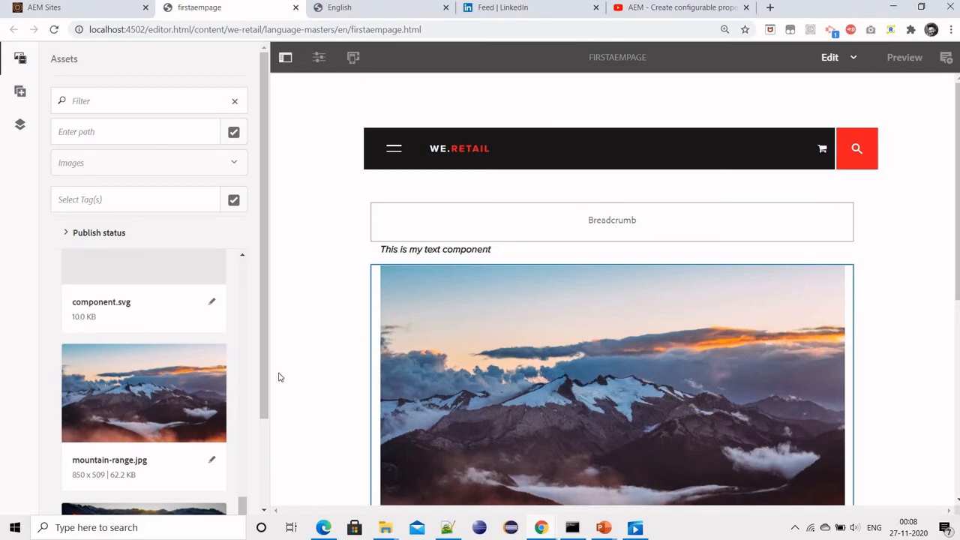
{"action": "scroll", "coordinate": [637, 289], "scroll_direction": "down", "scroll_amount": 4}
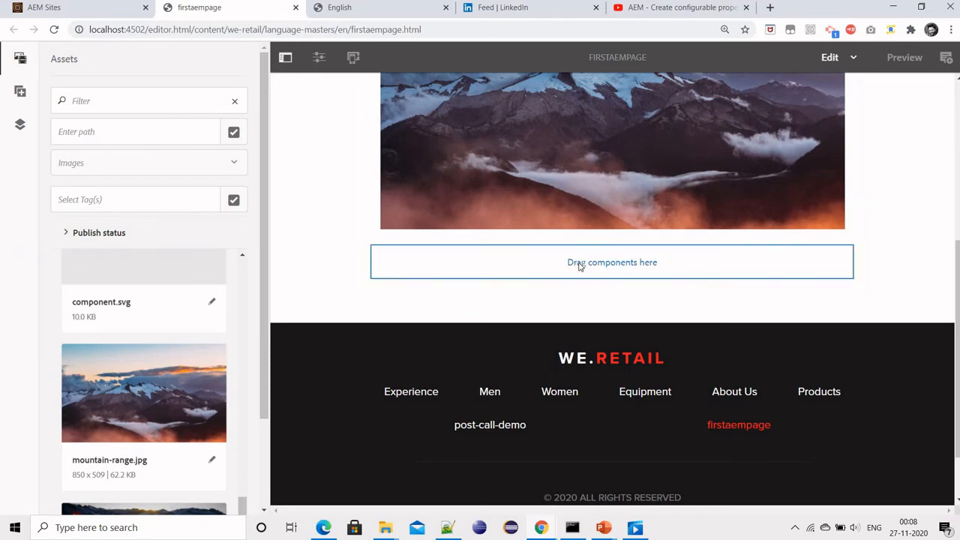
{"action": "scroll", "coordinate": [578, 265], "scroll_direction": "up", "scroll_amount": 3}
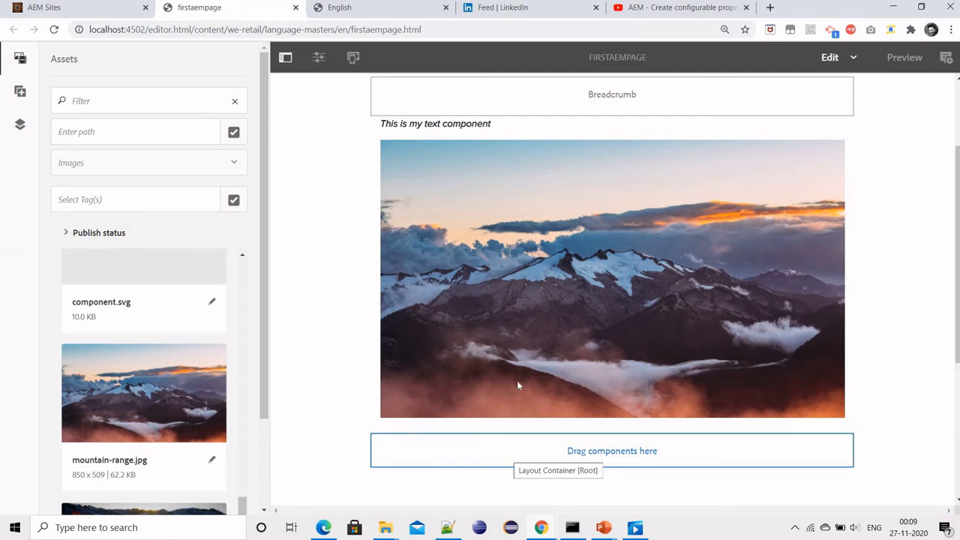
{"action": "scroll", "coordinate": [516, 380], "scroll_direction": "up", "scroll_amount": 3}
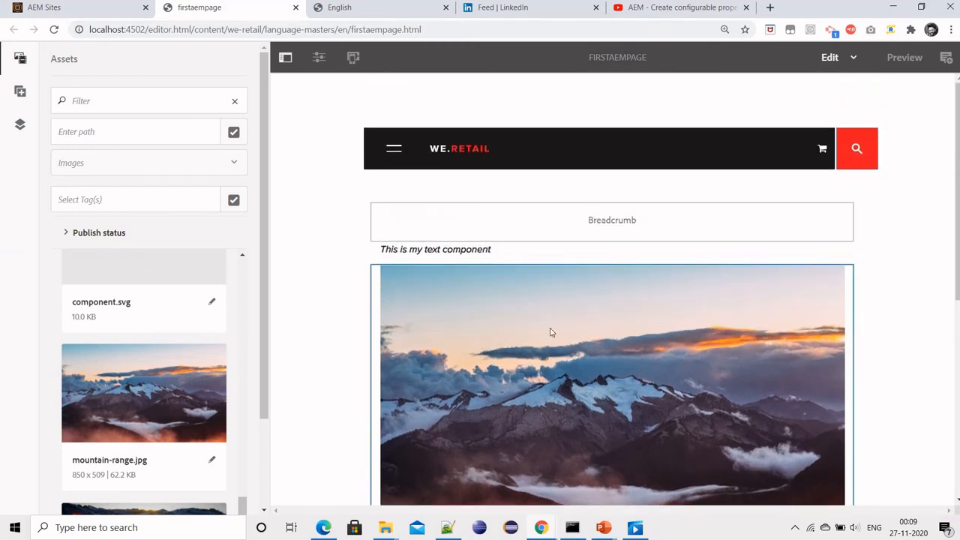
- Preview the page with its text and image components, and return to edit mode
{"action": "scroll", "coordinate": [551, 332], "scroll_direction": "down", "scroll_amount": 1}
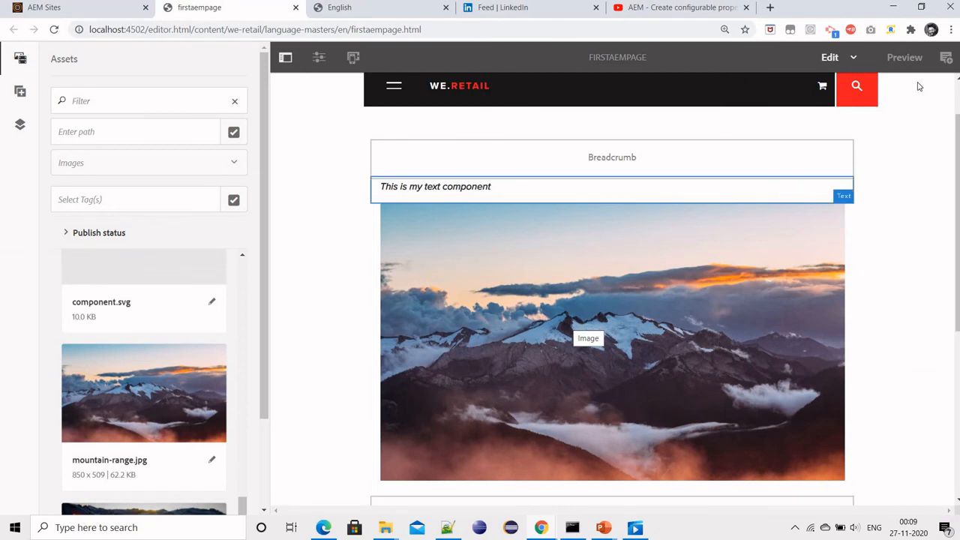
{"action": "left_click", "coordinate": [903, 58]}
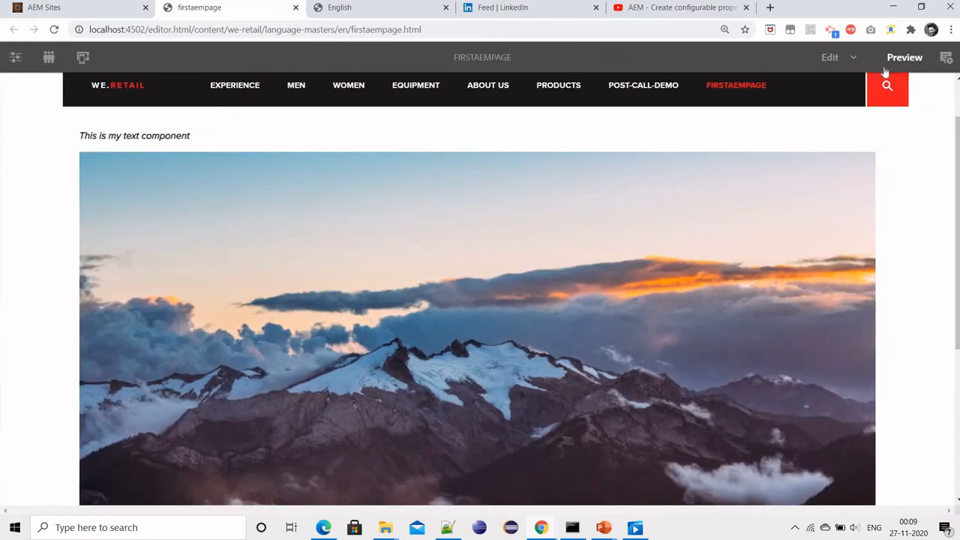
{"action": "scroll", "coordinate": [365, 290], "scroll_direction": "up", "scroll_amount": 1}
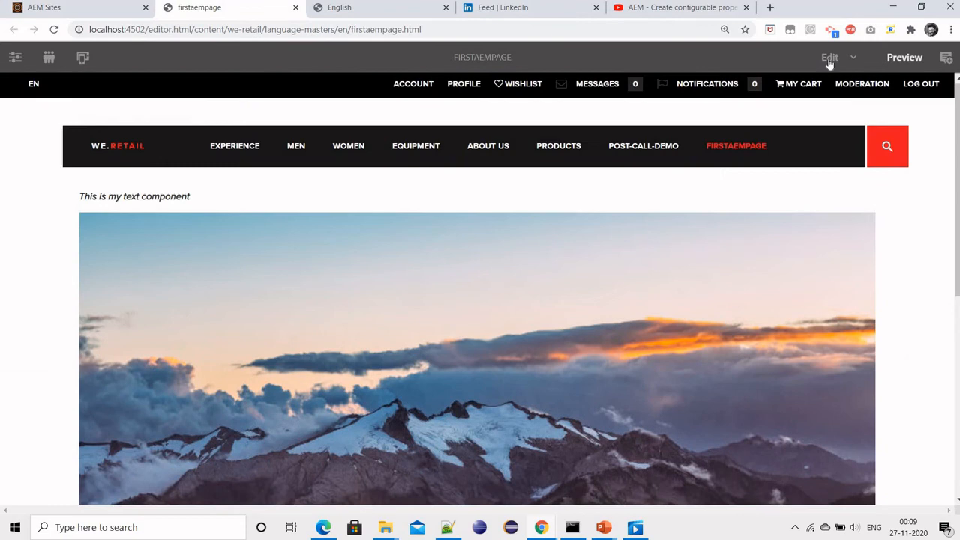
{"action": "left_click", "coordinate": [829, 60]}
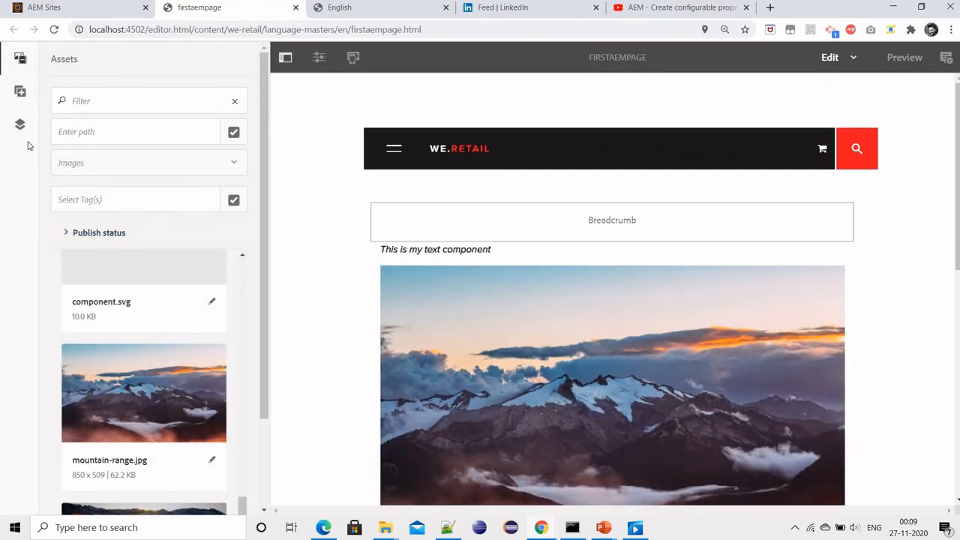
- Show the page's content tree, and select the Text component on the page and the Image component in the tree
{"action": "left_click", "coordinate": [21, 127]}
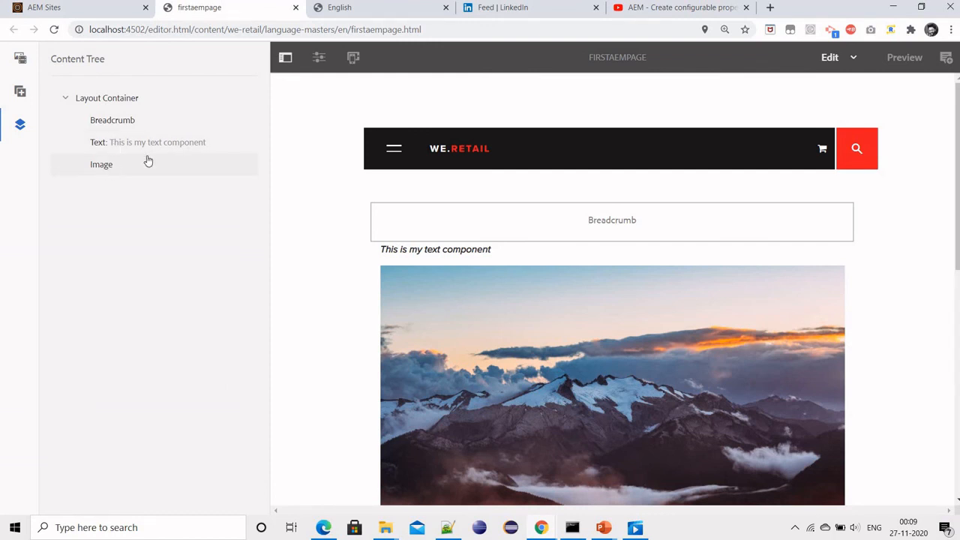
{"action": "left_click", "coordinate": [452, 258]}
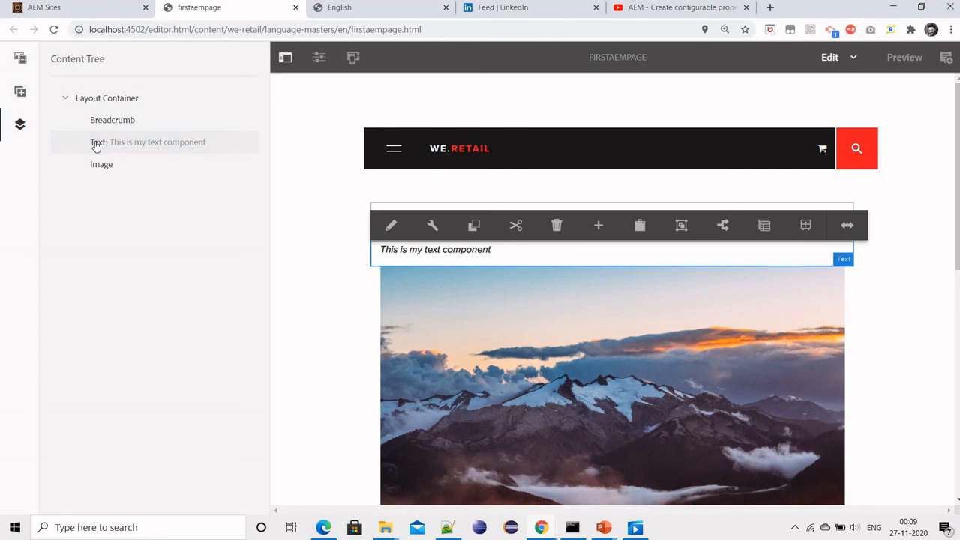
{"action": "left_click", "coordinate": [241, 165]}
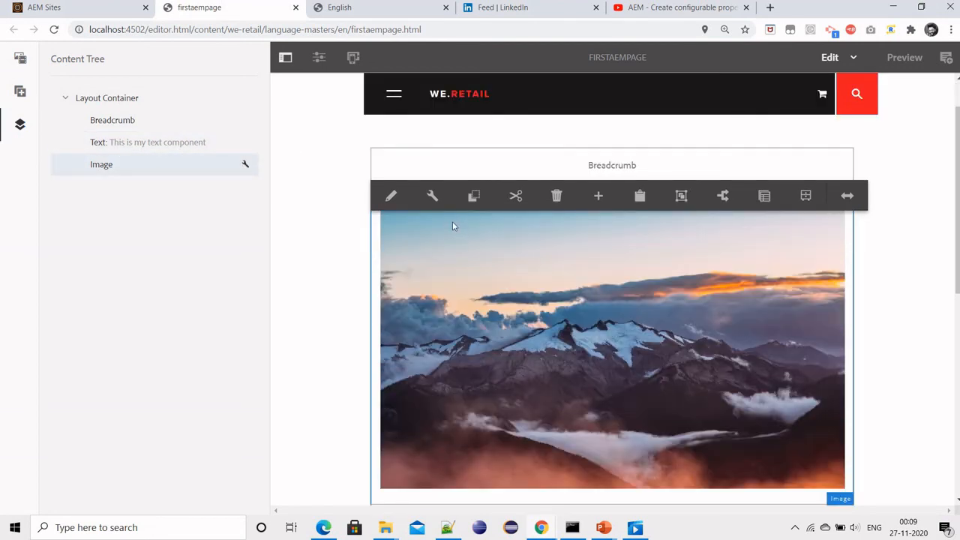